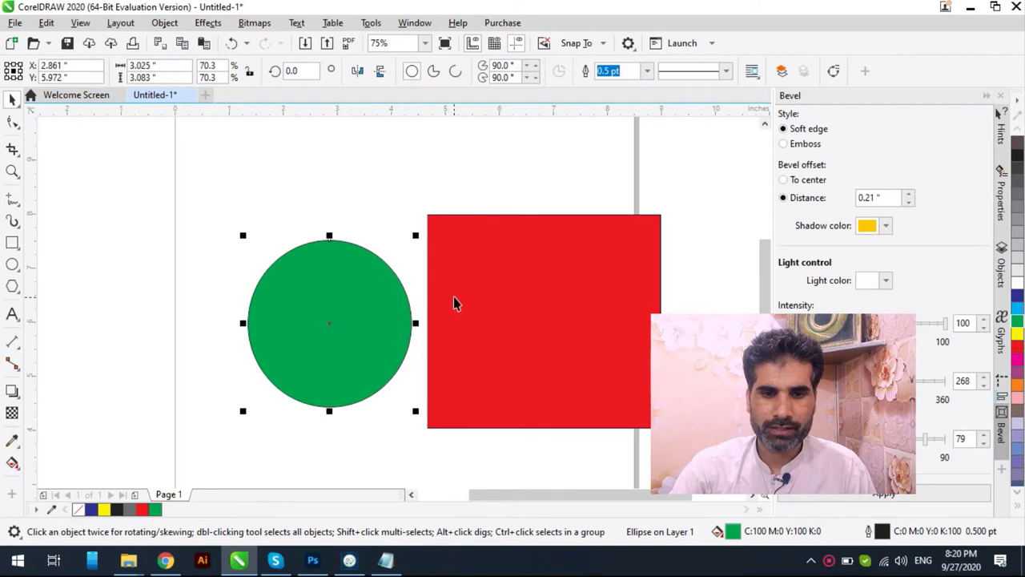
# Step: Move the green circle partly behind the red rectangle's left edge and shift the rectangle slightly away from it
pyautogui.moveTo(371, 304); pyautogui.dragTo(408, 335)
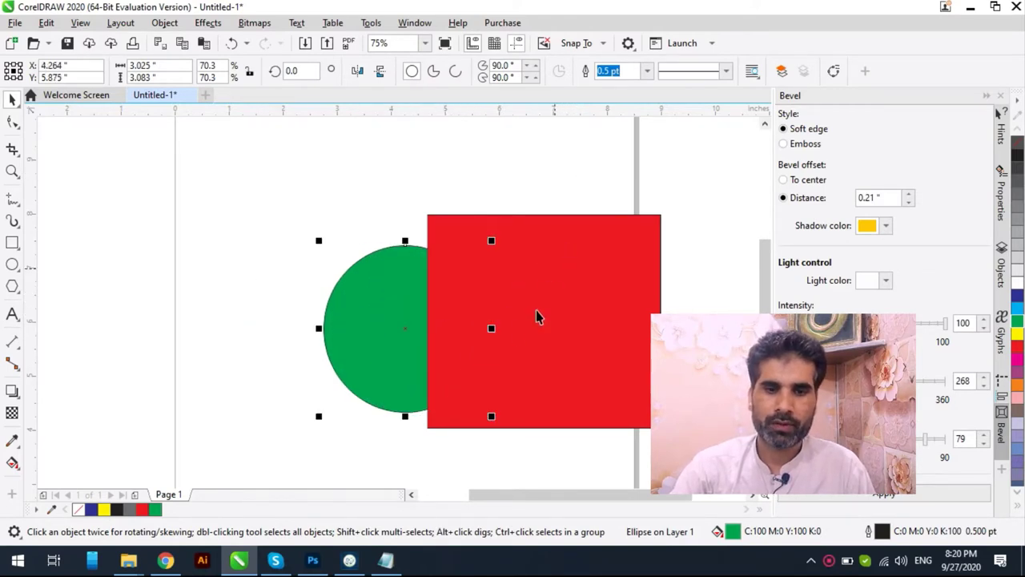
pyautogui.click(560, 259)
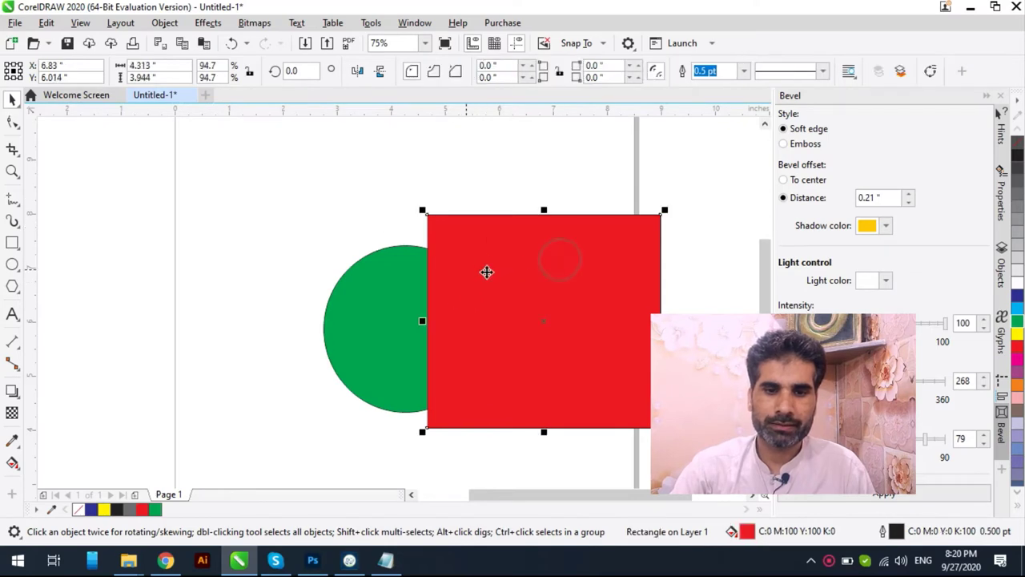
pyautogui.moveTo(506, 276); pyautogui.dragTo(517, 277)
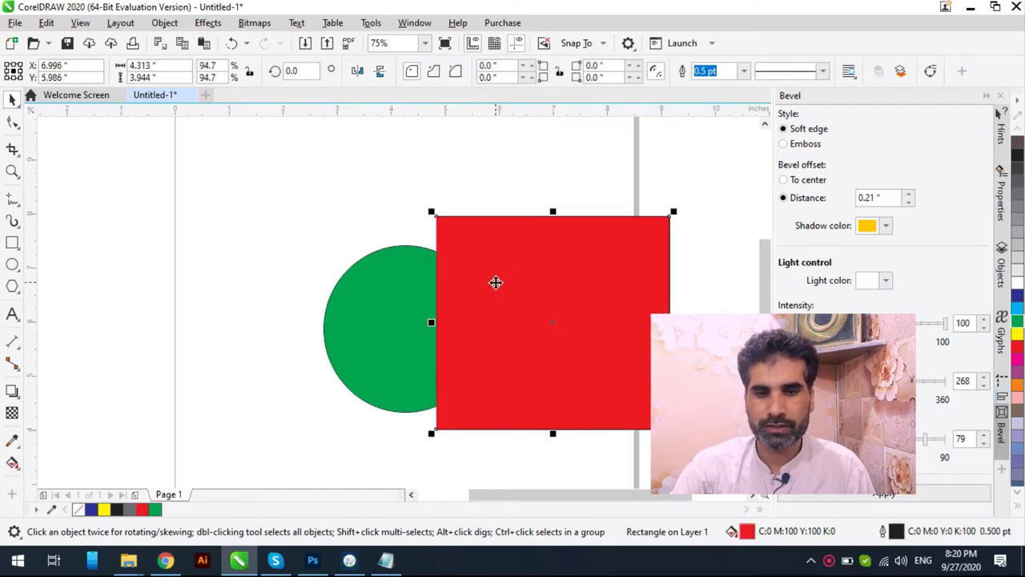
pyautogui.click(404, 284)
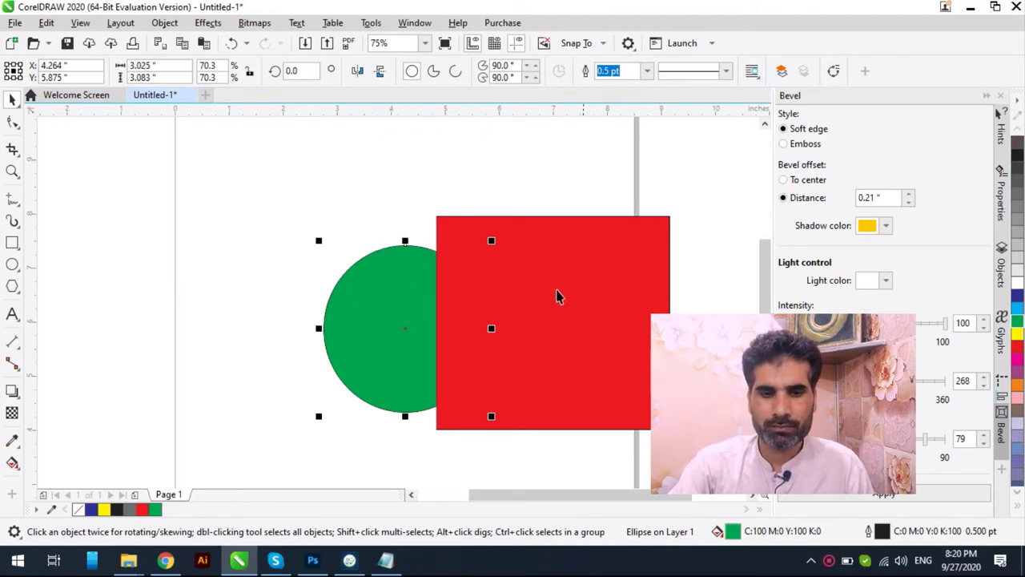
# Step: Separate the two shapes, moving the green circle up and left and the red rectangle up and right
pyautogui.click(400, 313)
pyautogui.moveTo(398, 311); pyautogui.dragTo(373, 267)
pyautogui.moveTo(498, 290); pyautogui.dragTo(557, 240)
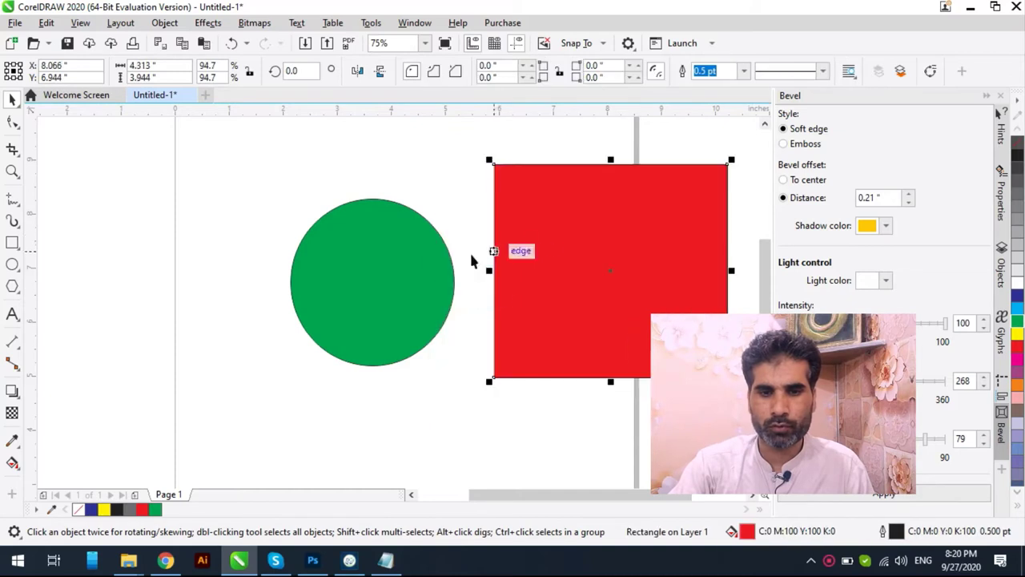
# Step: Move the green circle to about X 6.11, Y 5.67 inches and place the red rectangle just left of it
pyautogui.moveTo(398, 254); pyautogui.dragTo(540, 275)
pyautogui.click(542, 199)
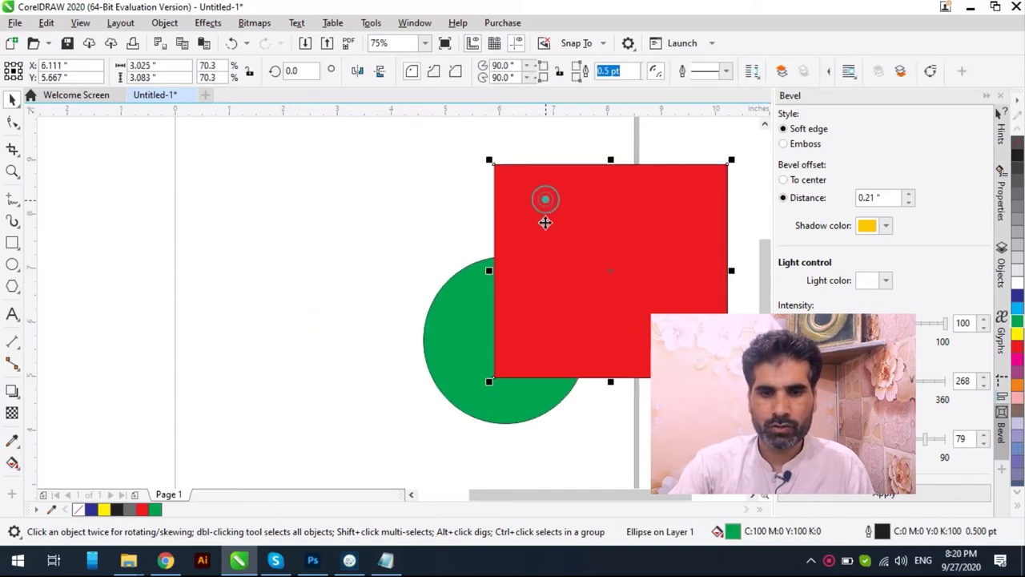
pyautogui.moveTo(613, 237); pyautogui.dragTo(318, 268)
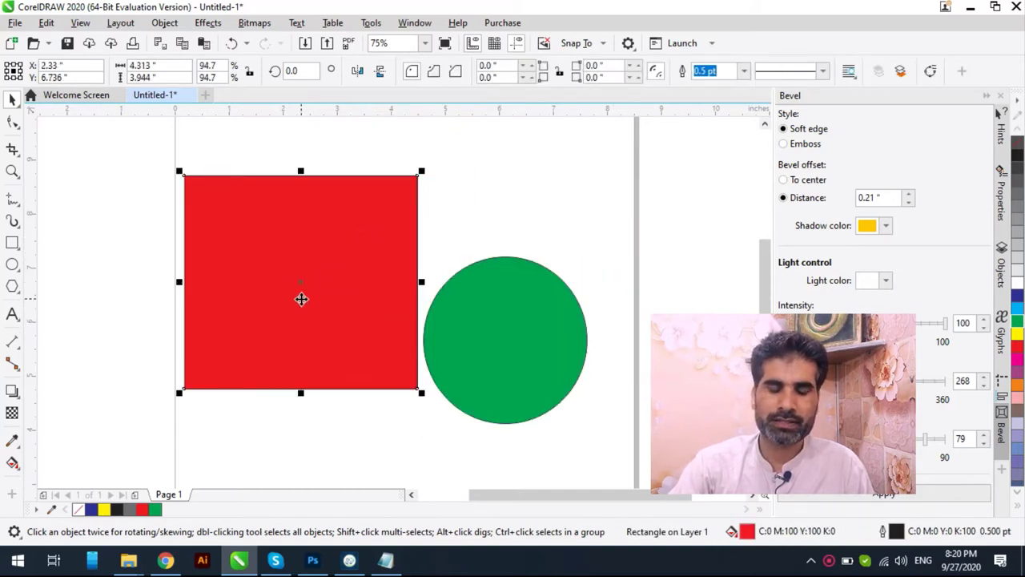
pyautogui.moveTo(384, 295); pyautogui.dragTo(387, 338)
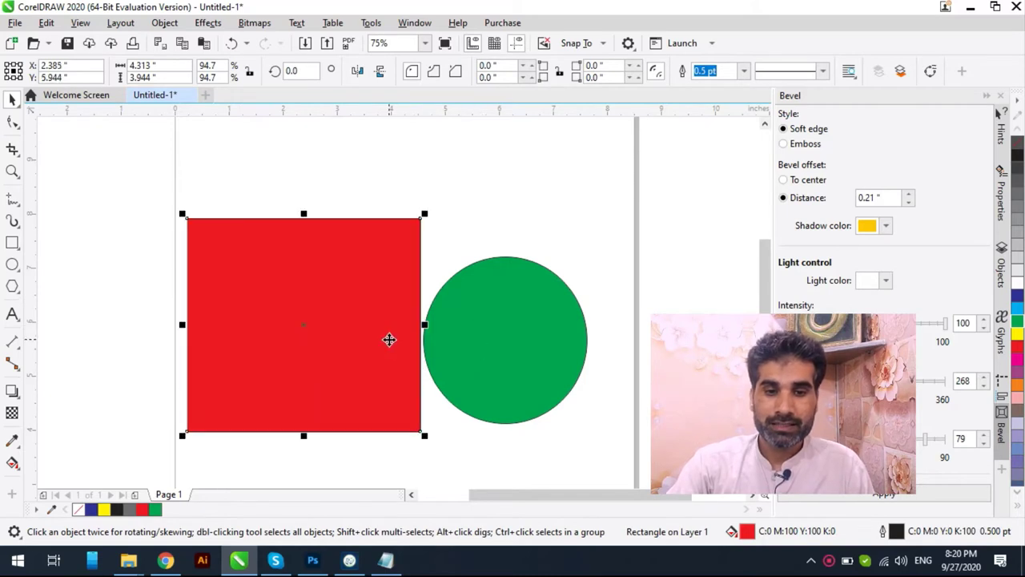
# Step: Shift the red rectangle over the green circle until it covers it completely, and try selecting from the covered area
pyautogui.moveTo(146, 200); pyautogui.dragTo(640, 456)
pyautogui.click(302, 304)
pyautogui.moveTo(336, 265); pyautogui.dragTo(301, 275)
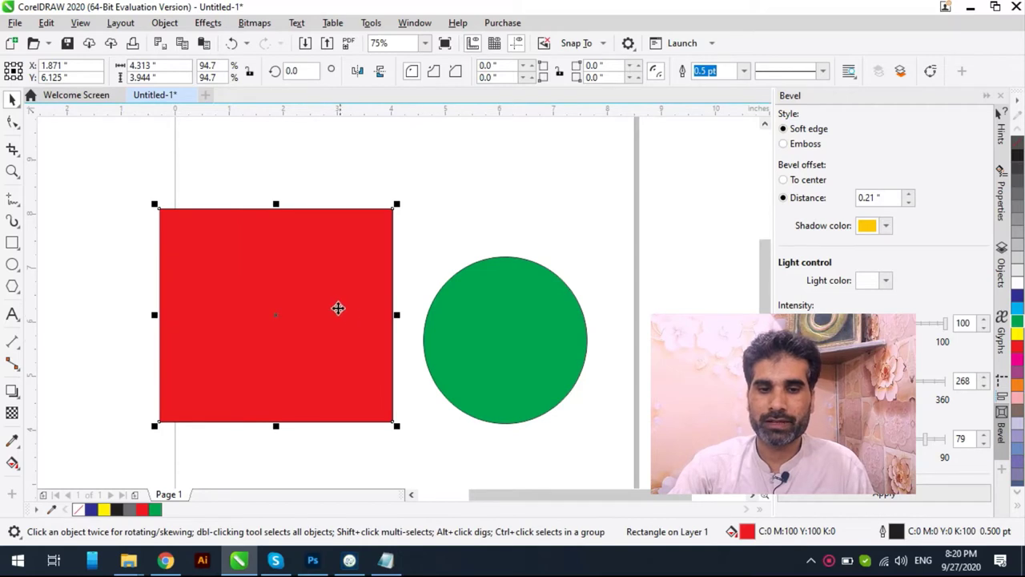
pyautogui.moveTo(339, 307); pyautogui.dragTo(395, 320)
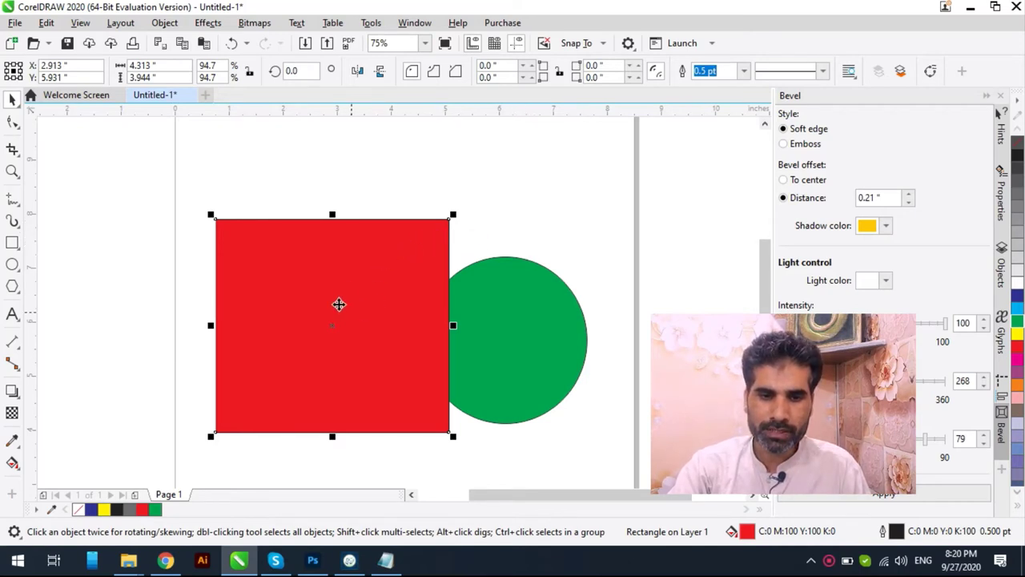
pyautogui.moveTo(339, 304); pyautogui.dragTo(515, 305)
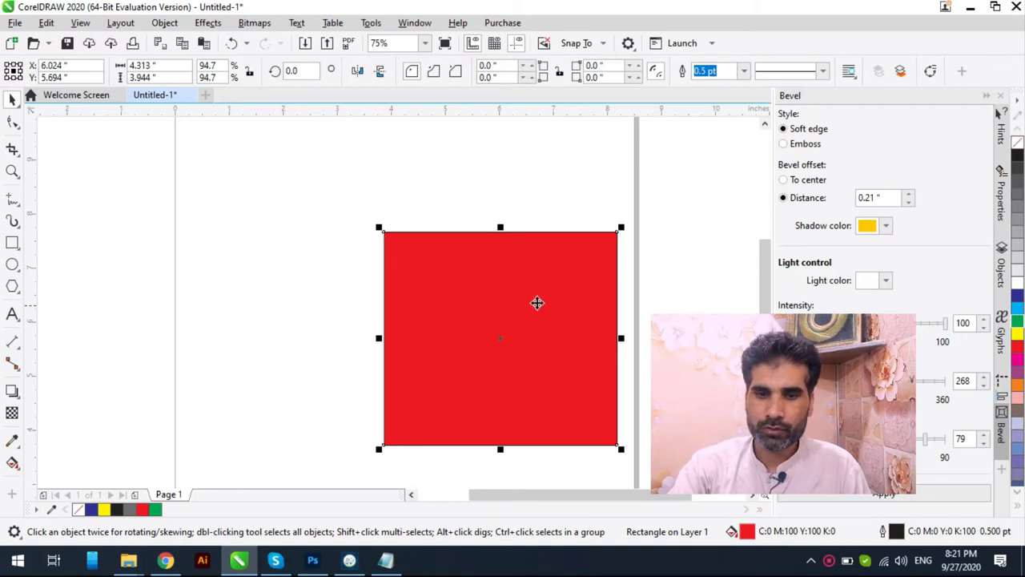
pyautogui.click(583, 186)
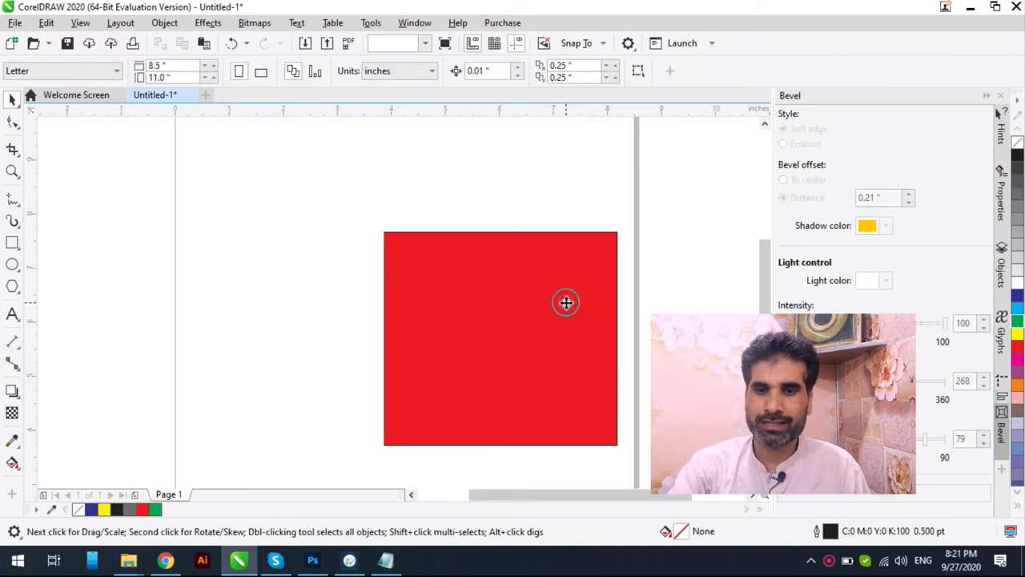
pyautogui.click(565, 302)
pyautogui.click(572, 195)
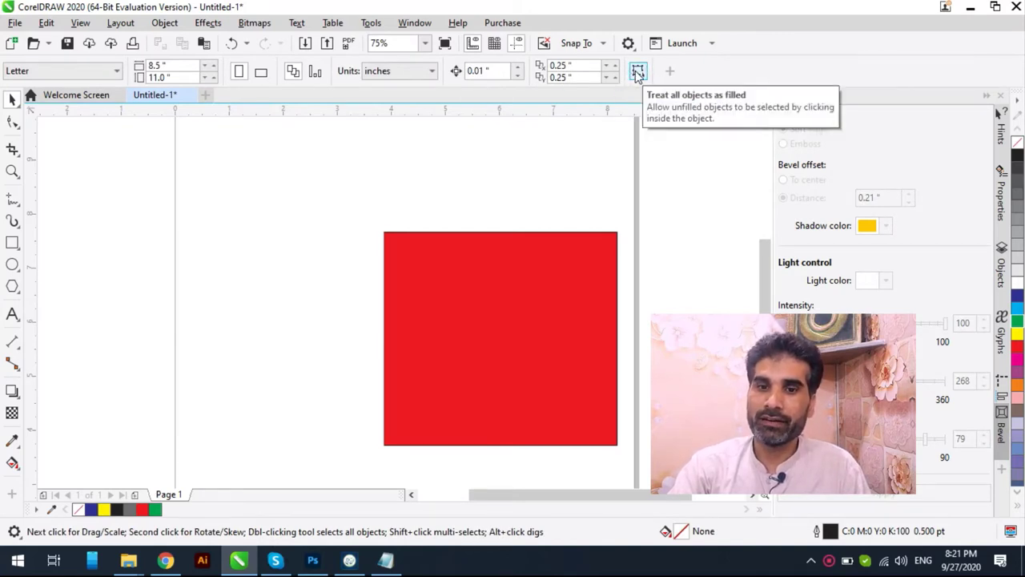
# Step: Move the red rectangle left to expose the circle's right half, and select the green circle there
pyautogui.click(584, 245)
pyautogui.moveTo(584, 245); pyautogui.dragTo(462, 233)
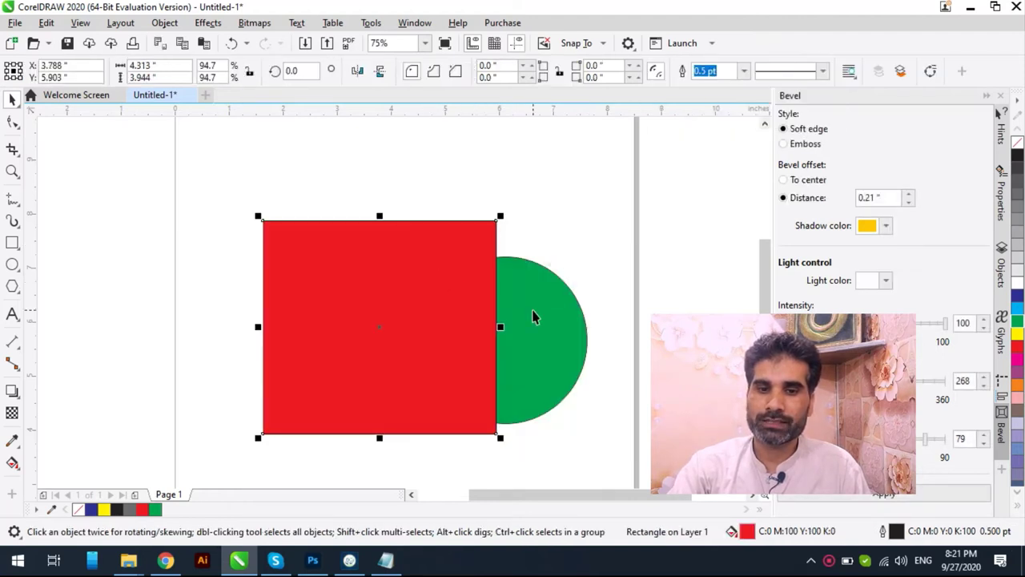
pyautogui.click(512, 340)
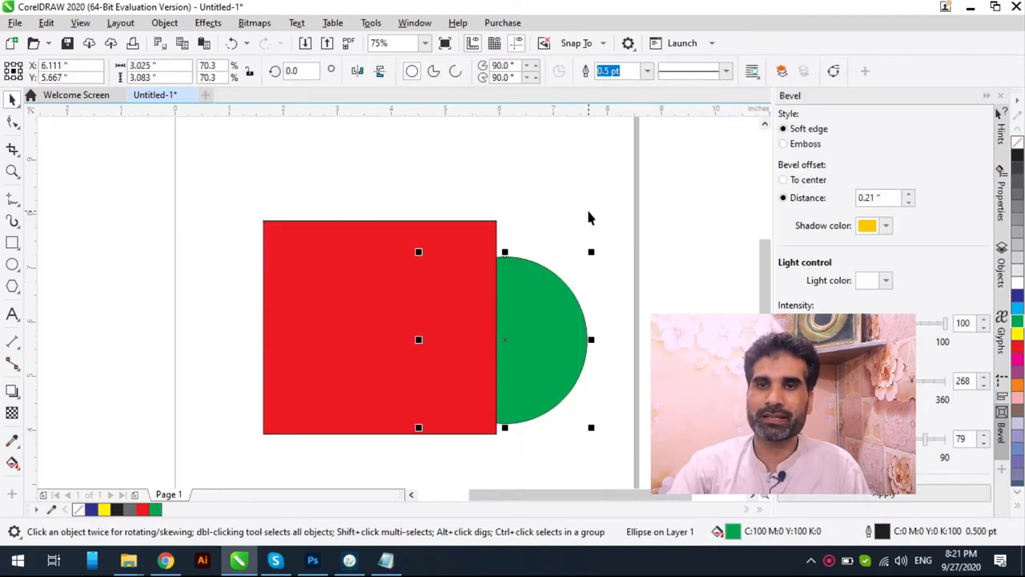
pyautogui.click(545, 318)
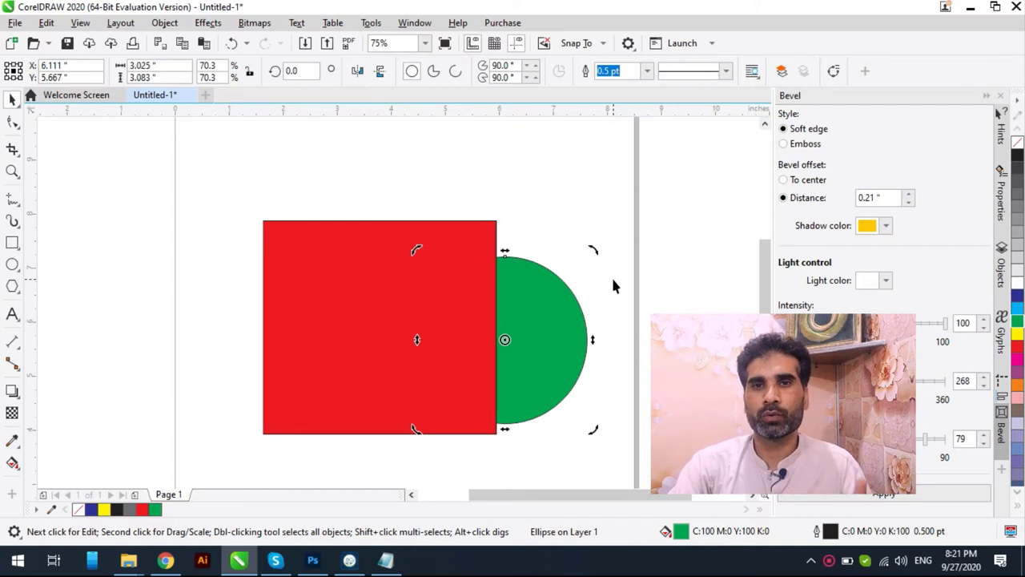
# Step: Test selecting the filled red rectangle from its interior and the green circle from its exposed part
pyautogui.click(579, 233)
pyautogui.click(442, 280)
pyautogui.click(444, 248)
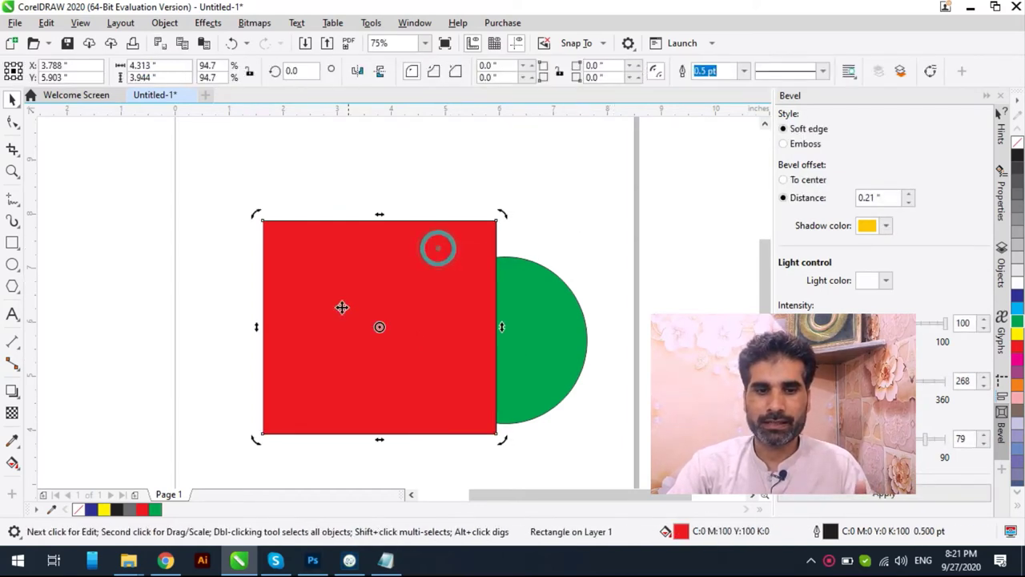
pyautogui.click(241, 259)
pyautogui.click(348, 316)
pyautogui.click(400, 178)
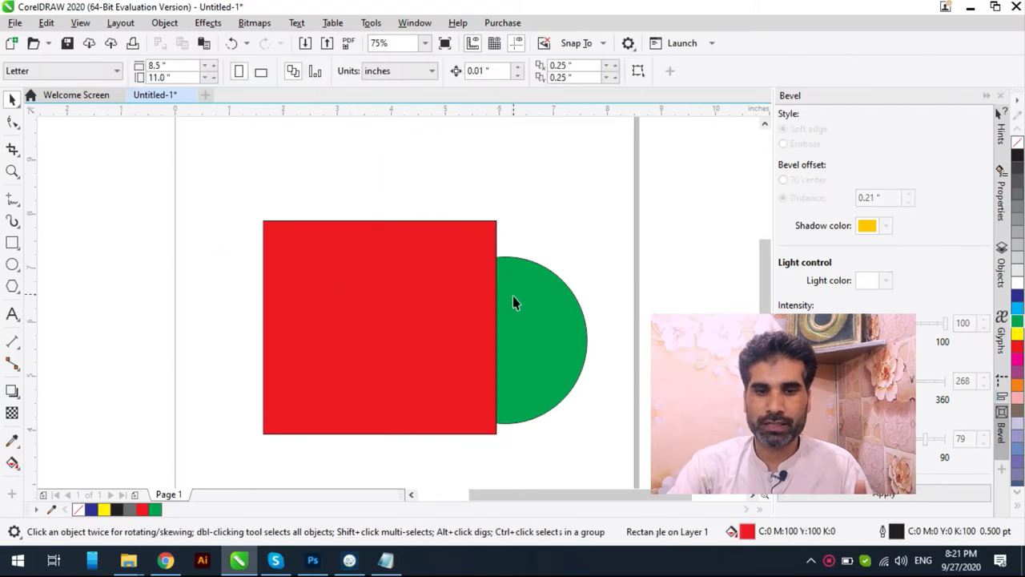
pyautogui.click(485, 333)
pyautogui.click(542, 313)
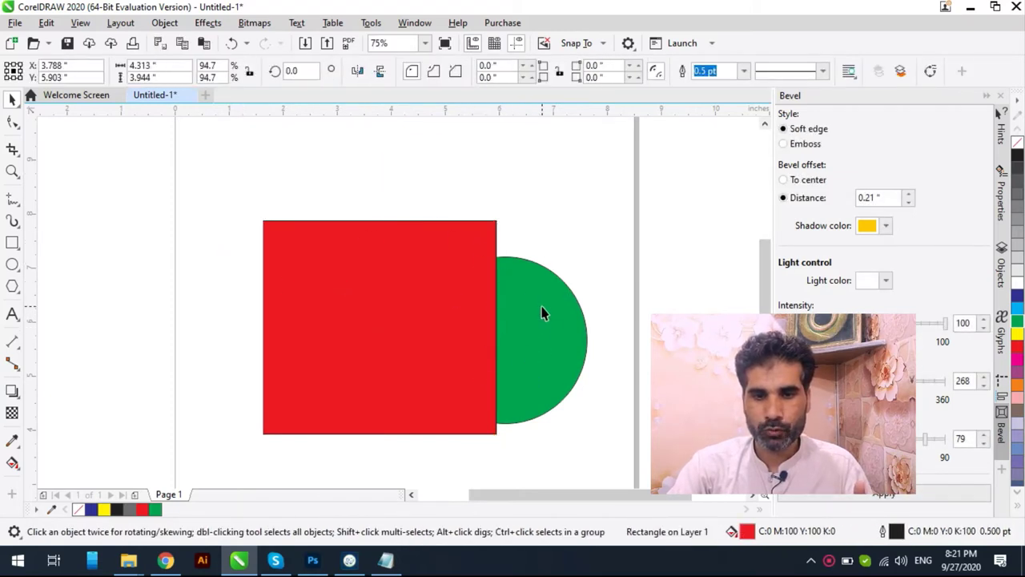
# Step: Move the red rectangle over the green circle to about X 5.77, Y 5.69 inches and remove its fill
pyautogui.click(471, 303)
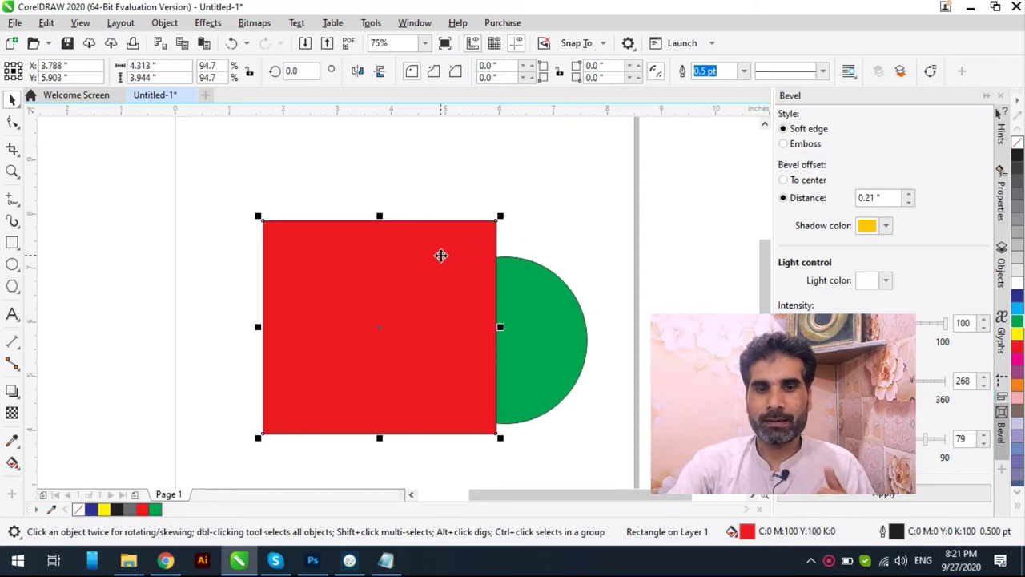
pyautogui.moveTo(442, 255); pyautogui.dragTo(528, 281)
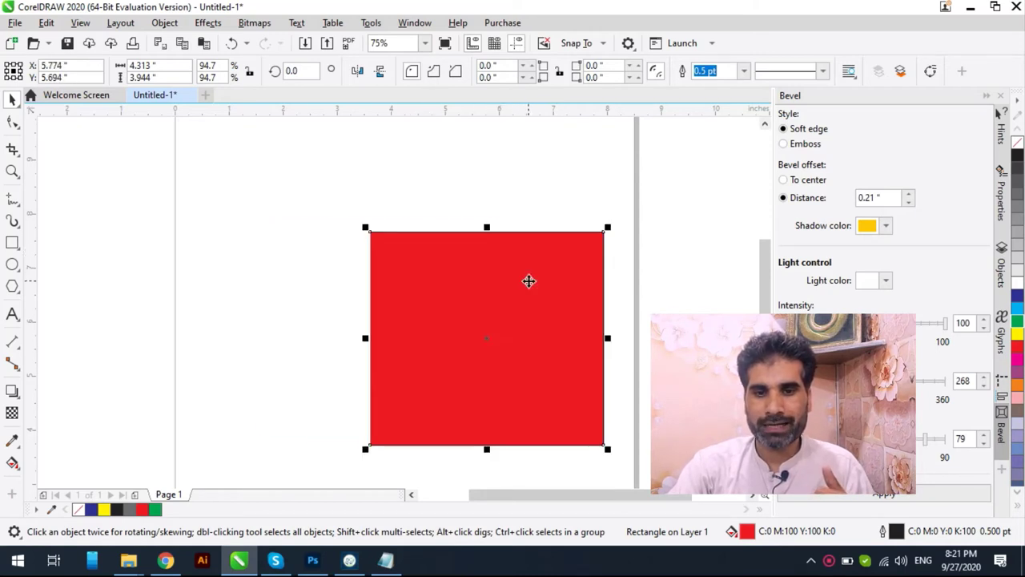
pyautogui.click(1018, 148)
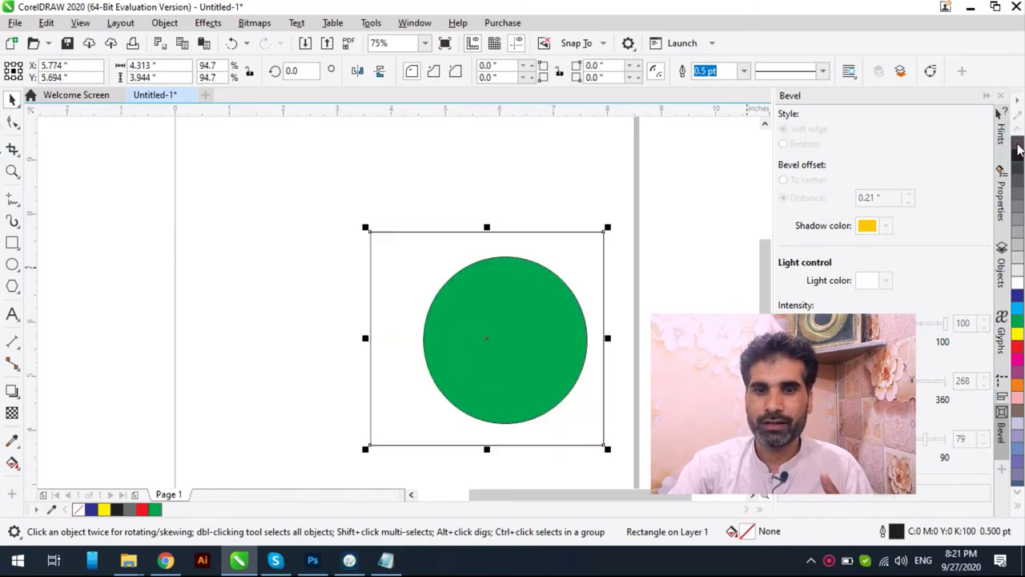
# Step: Centre the green circle inside the unfilled rectangle and turn on Treat all objects as filled
pyautogui.moveTo(451, 318)
pyautogui.mouseDown()
pyautogui.moveTo(483, 329)
pyautogui.moveTo(442, 327)
pyautogui.mouseUp()
pyautogui.click(629, 173)
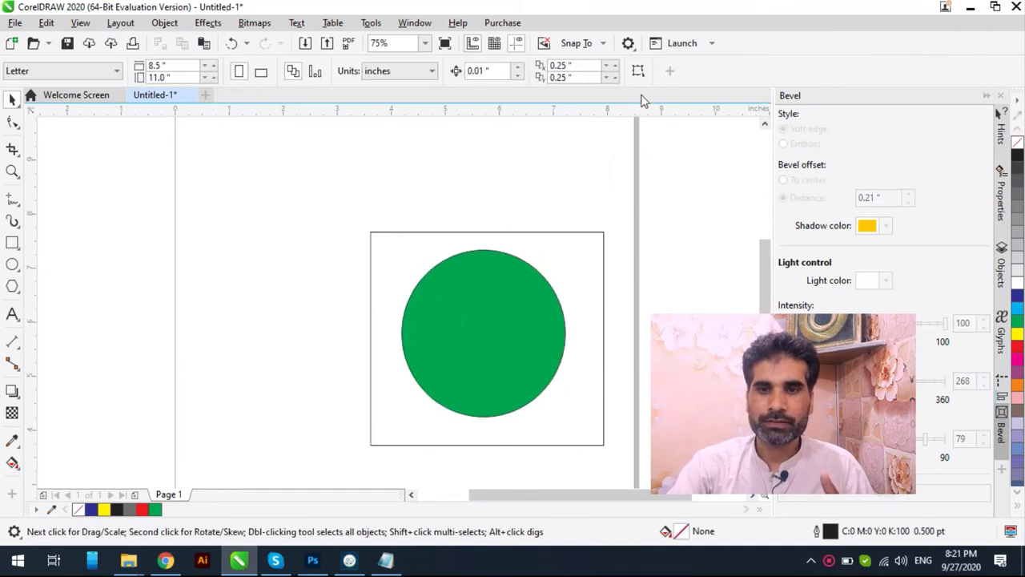
pyautogui.click(528, 283)
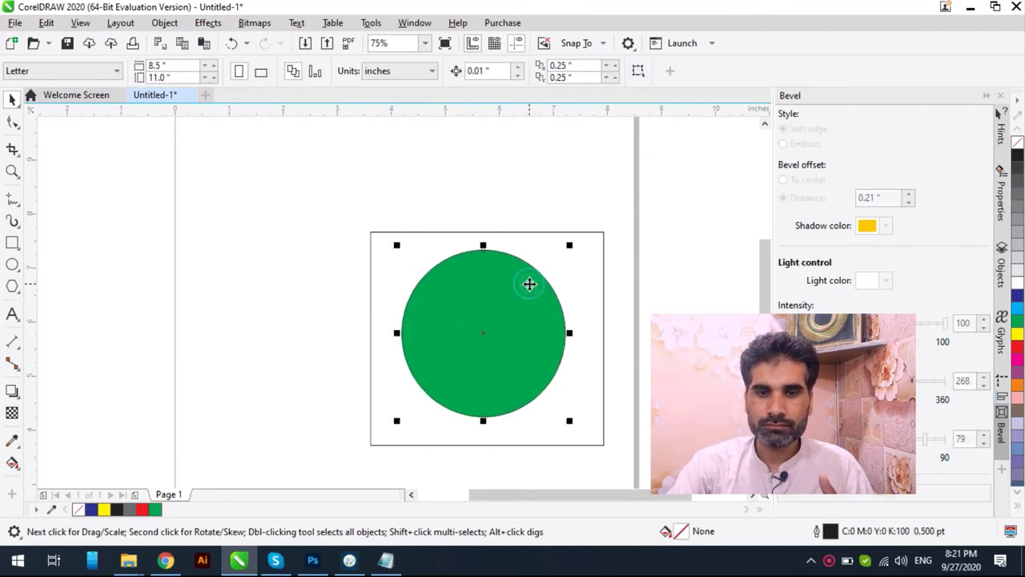
pyautogui.click(607, 152)
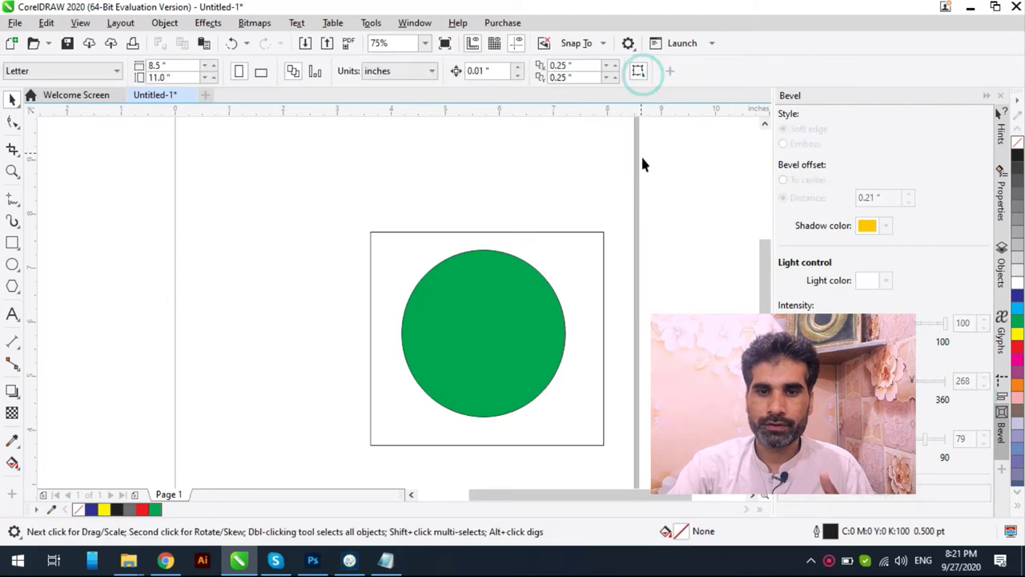
# Step: Select the unfilled rectangle from its interior and recentre it around the circle at about X 5.71, Y 5.81 inches
pyautogui.click(656, 179)
pyautogui.click(607, 277)
pyautogui.click(682, 211)
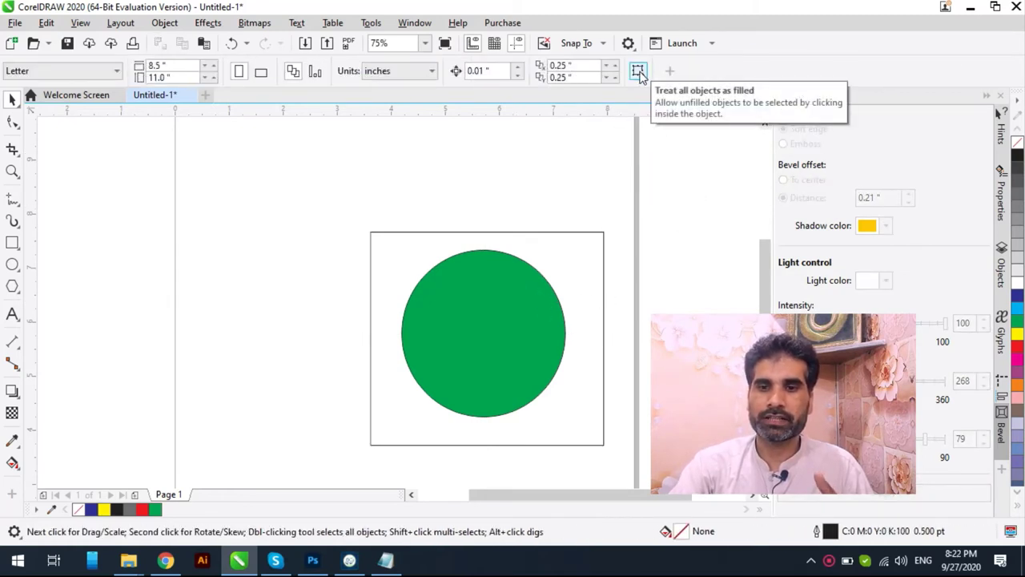
pyautogui.click(600, 210)
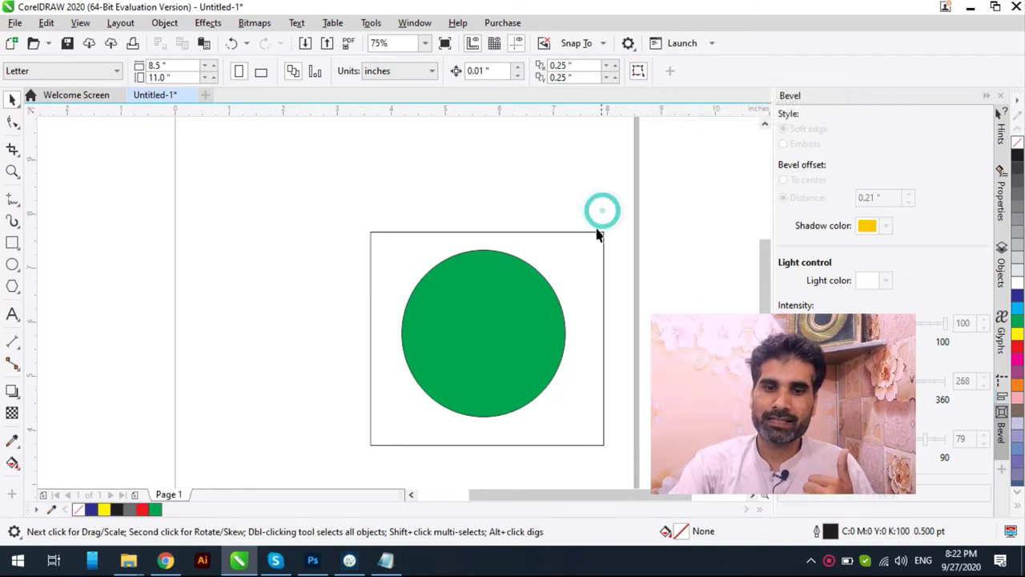
pyautogui.click(588, 265)
pyautogui.moveTo(499, 313); pyautogui.dragTo(494, 306)
pyautogui.click(651, 251)
# Step: Test selecting the unfilled rectangle from just inside its outline and from over the green circle
pyautogui.click(601, 235)
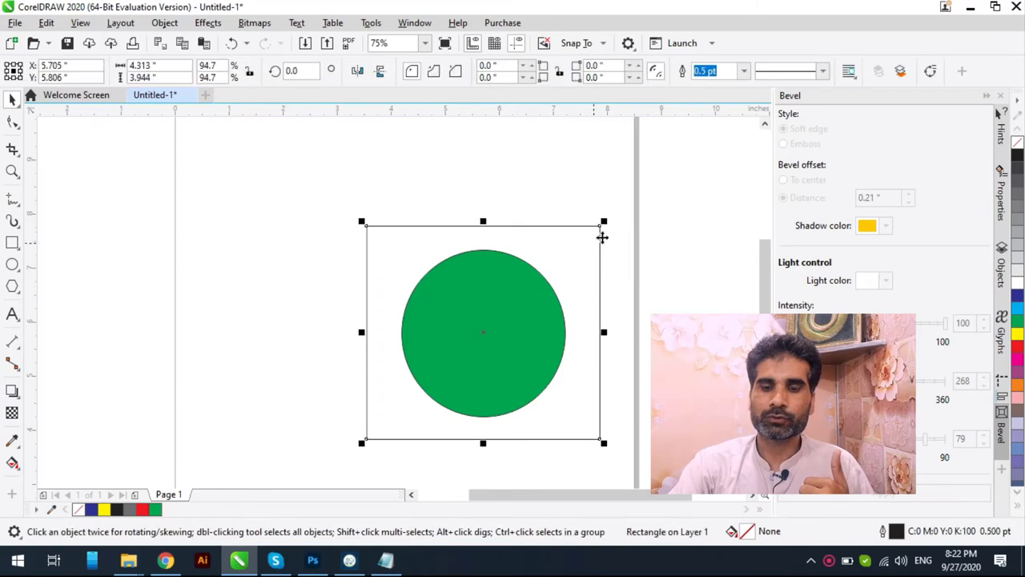
pyautogui.click(636, 213)
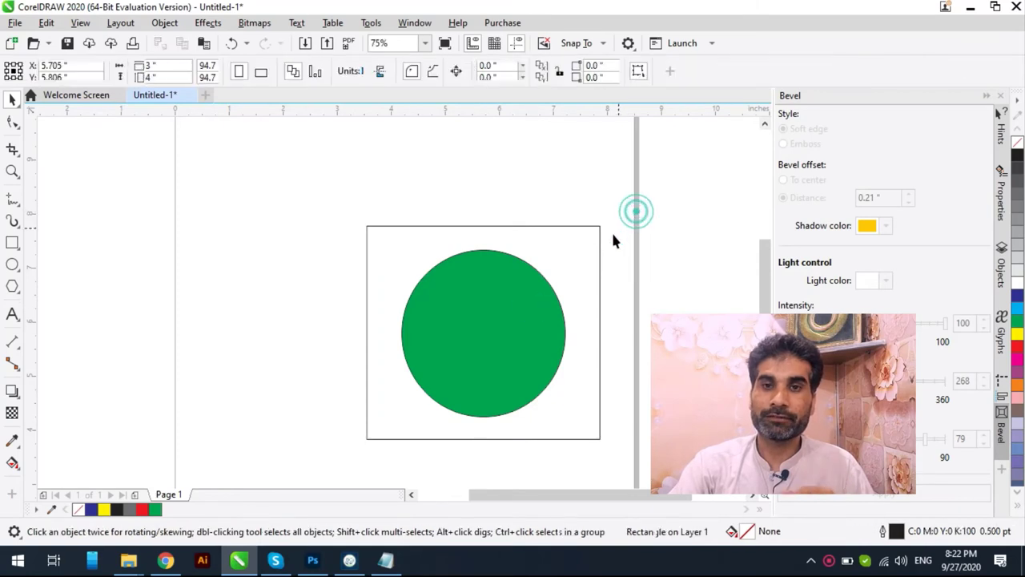
pyautogui.click(521, 301)
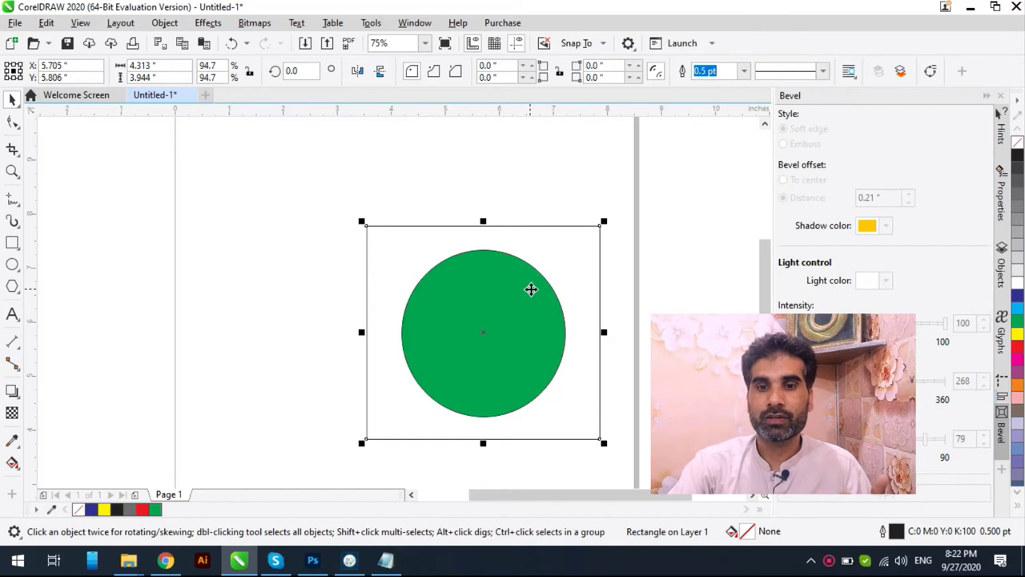
pyautogui.click(633, 192)
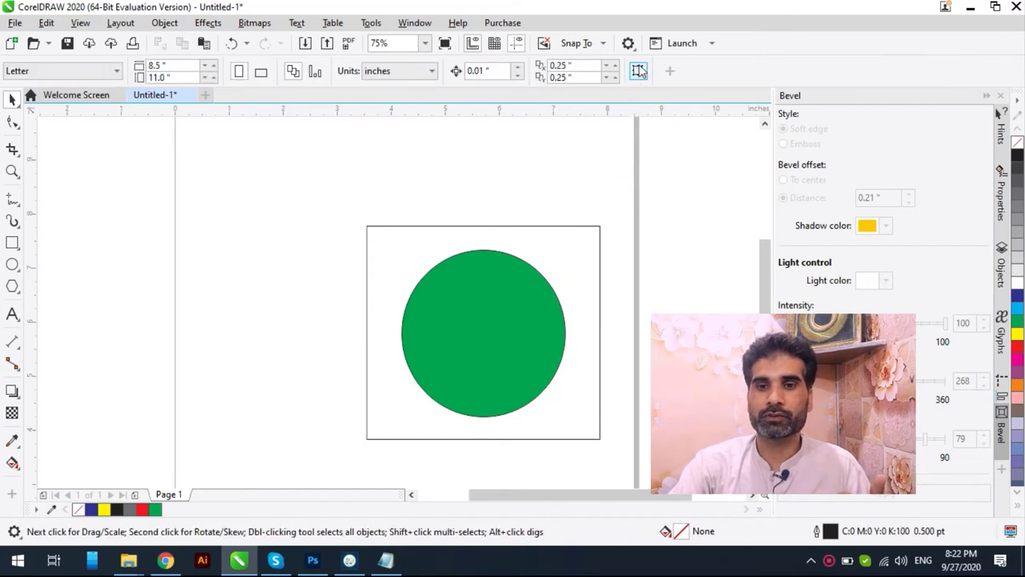
pyautogui.click(597, 245)
pyautogui.click(659, 291)
pyautogui.click(504, 299)
pyautogui.click(655, 240)
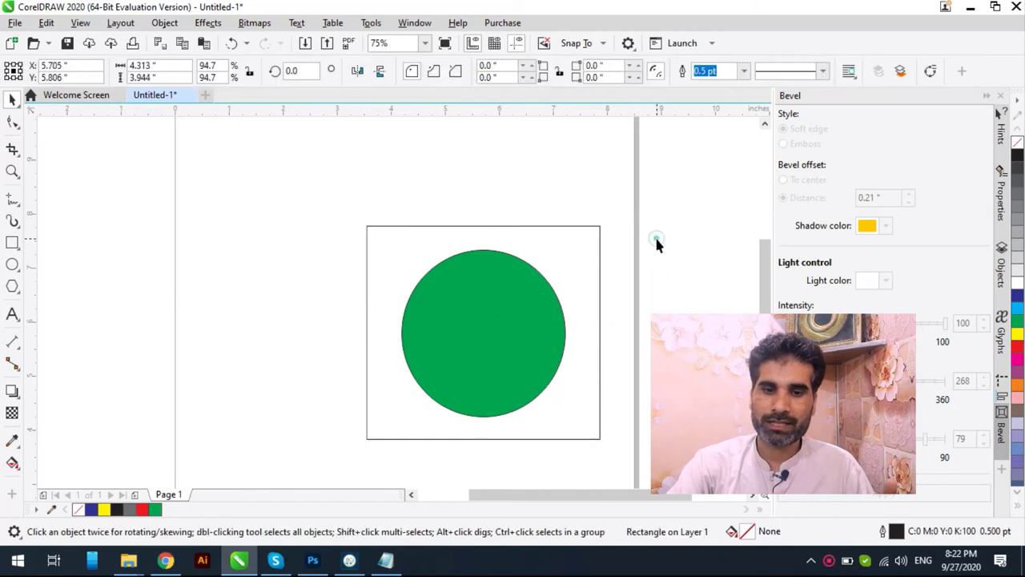
pyautogui.click(478, 323)
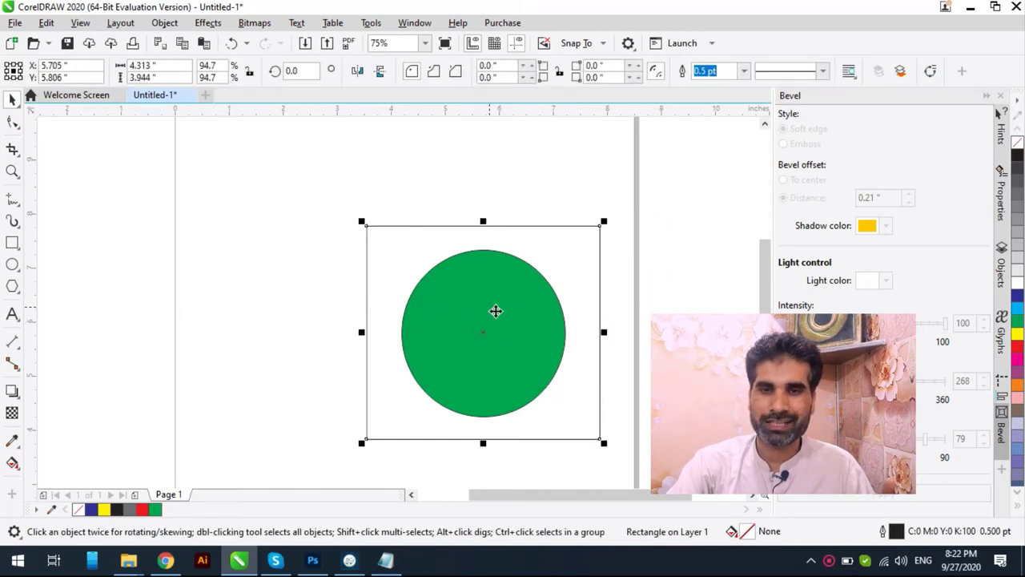
pyautogui.click(642, 280)
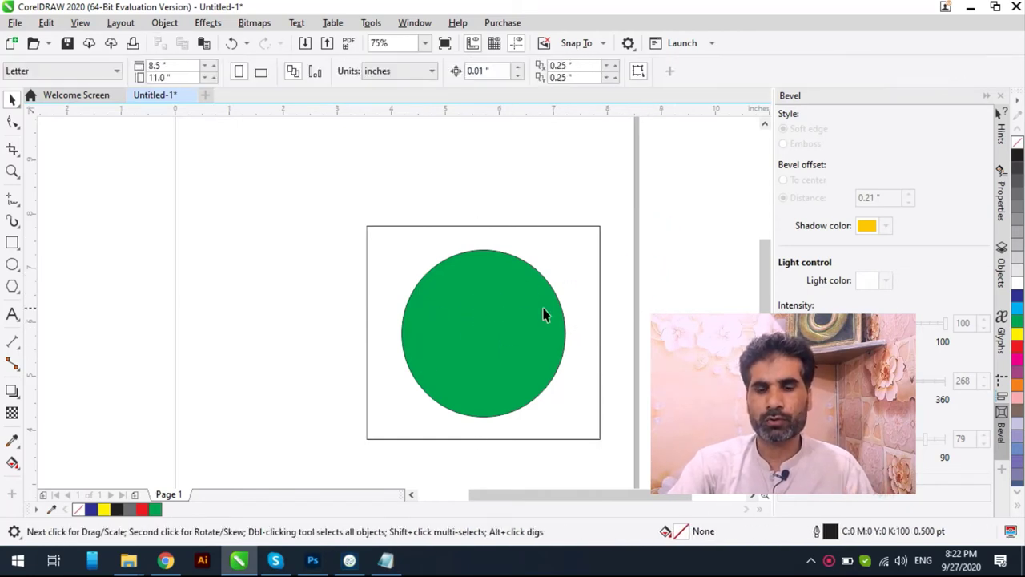
pyautogui.click(535, 307)
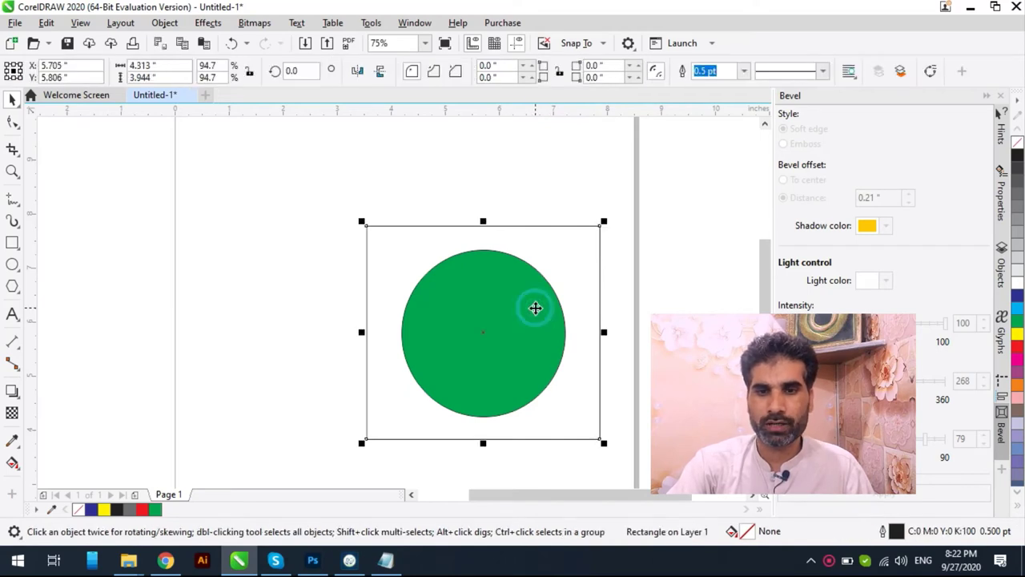
# Step: Turn off Treat all objects as filled and test selecting the green circle through the unfilled rectangle
pyautogui.click(621, 246)
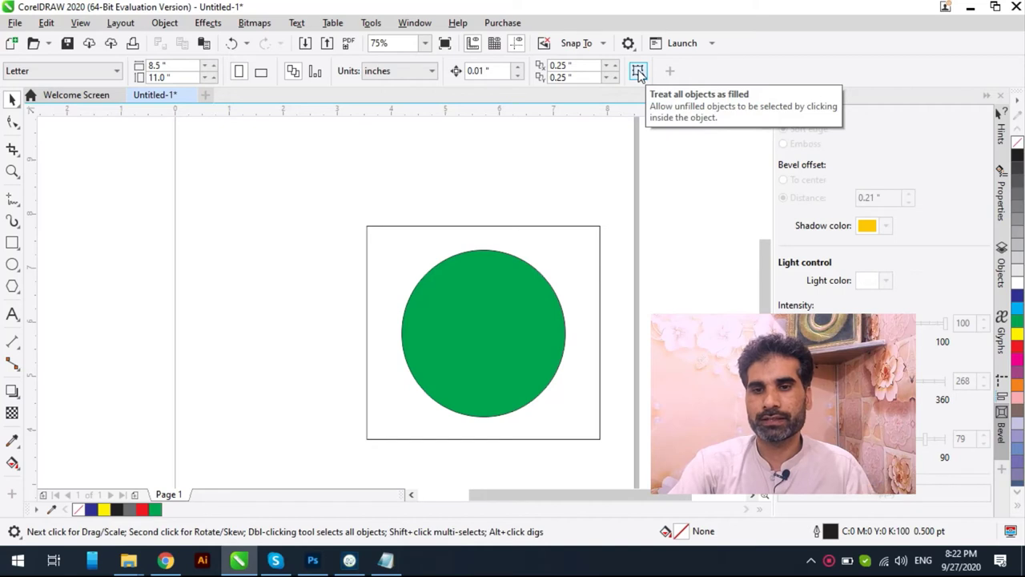
pyautogui.click(638, 71)
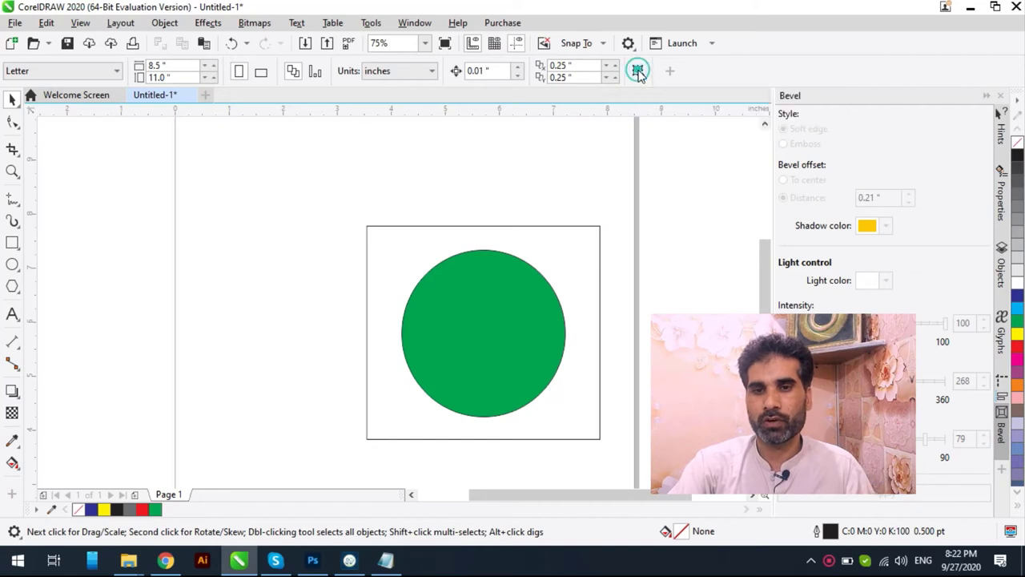
pyautogui.click(496, 322)
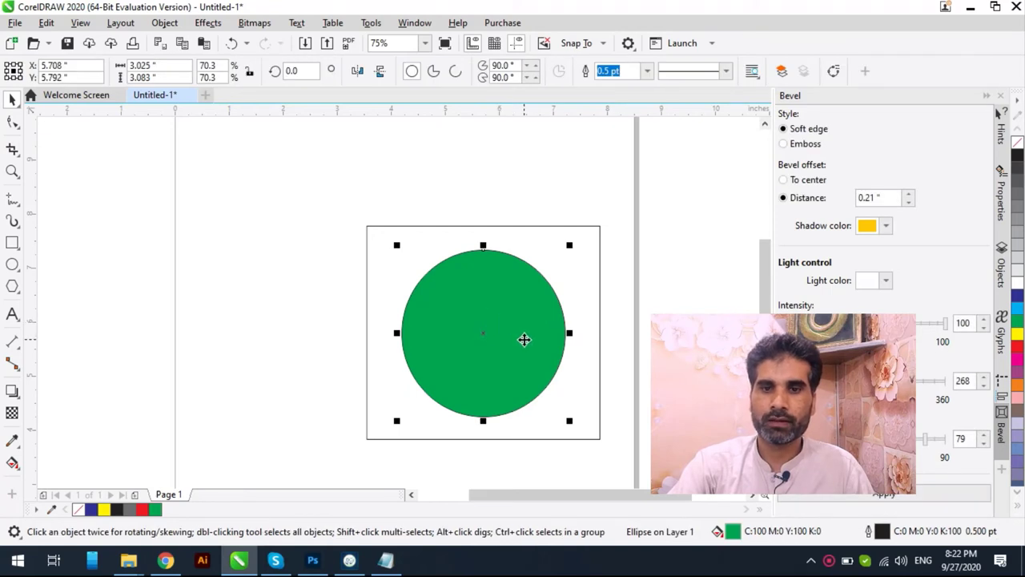
pyautogui.click(650, 224)
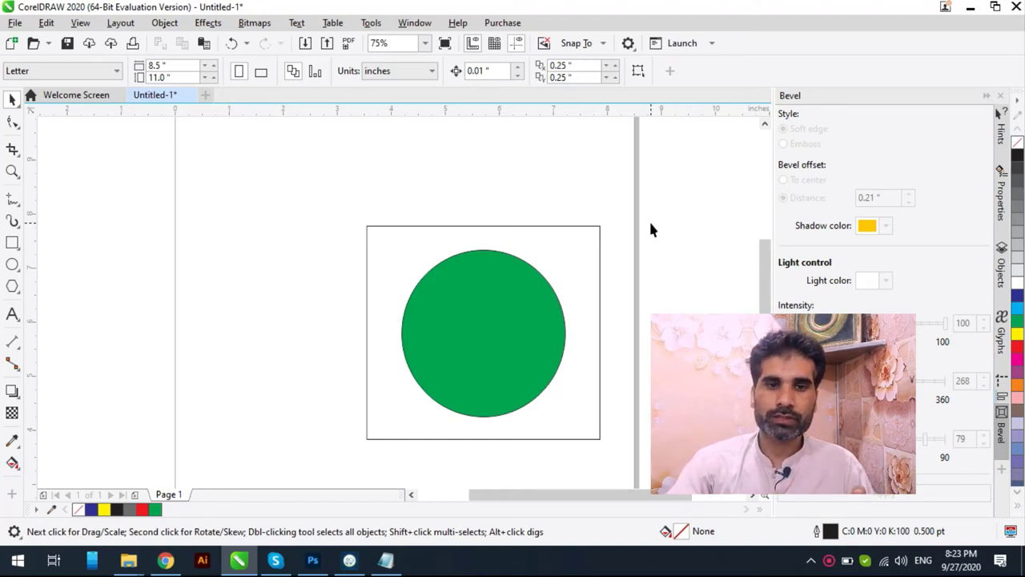
# Step: Open the Pick tool's settings in the Tools options
pyautogui.click(371, 24)
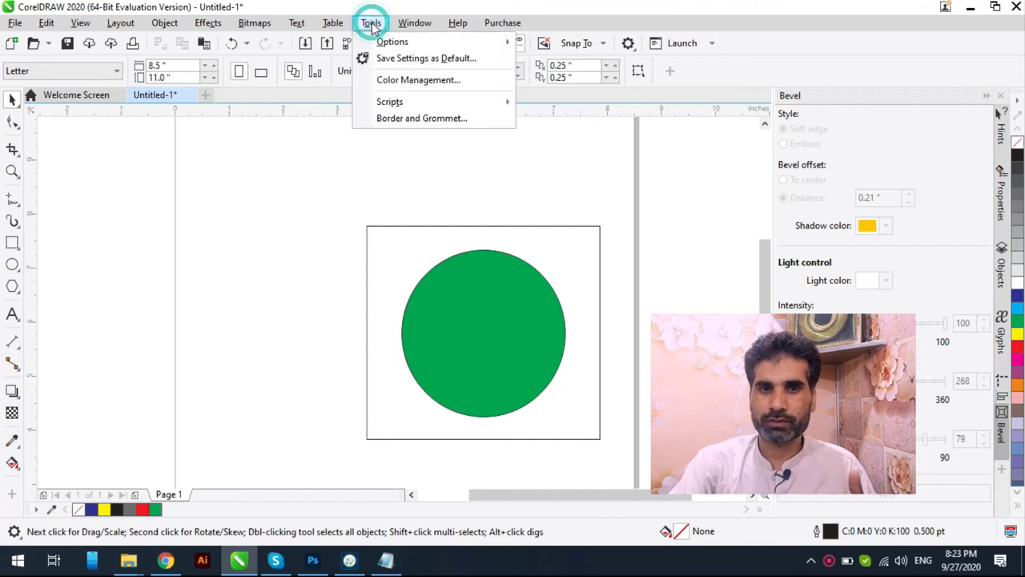
pyautogui.moveTo(382, 41)
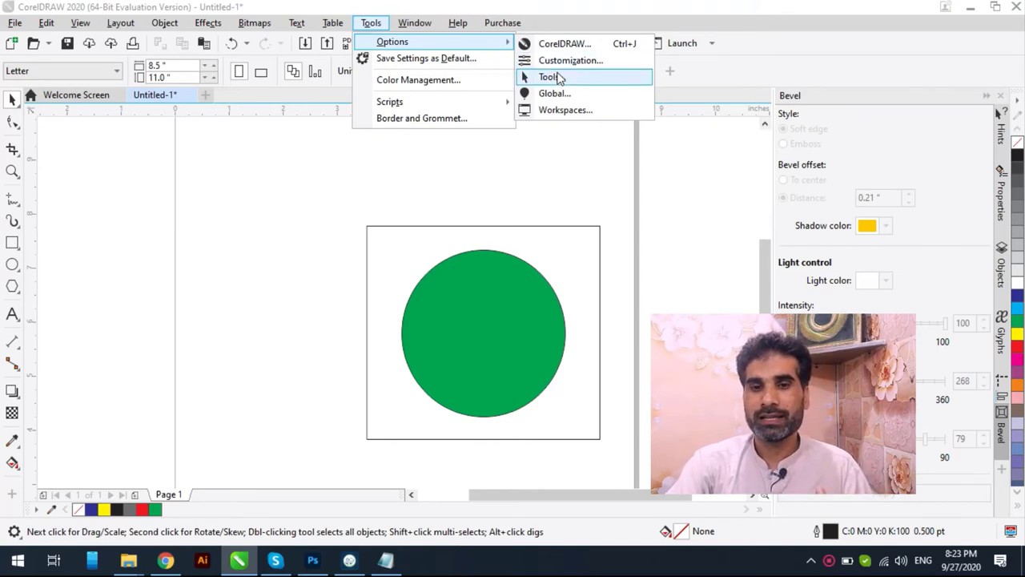
pyautogui.click(371, 23)
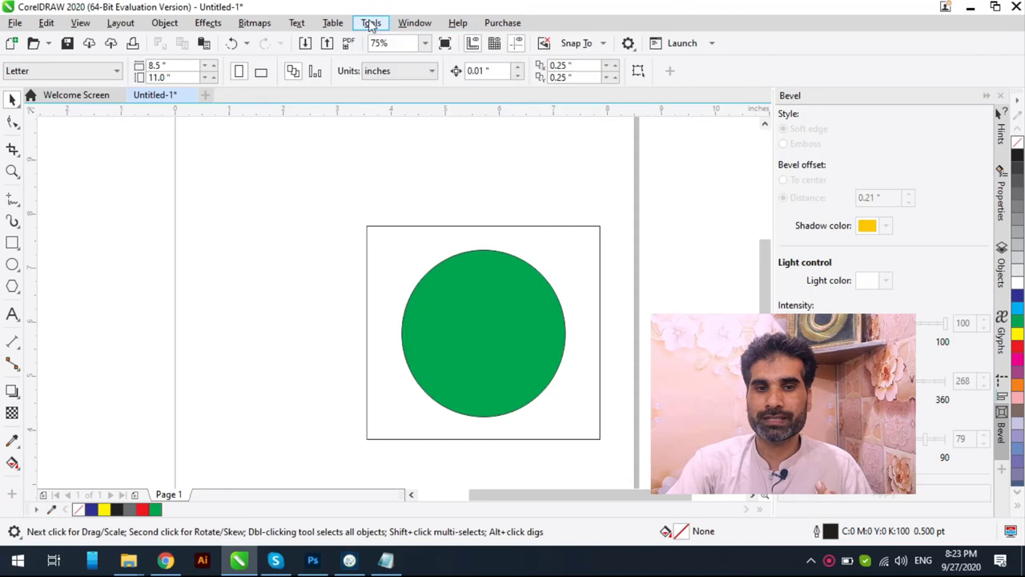
pyautogui.click(371, 22)
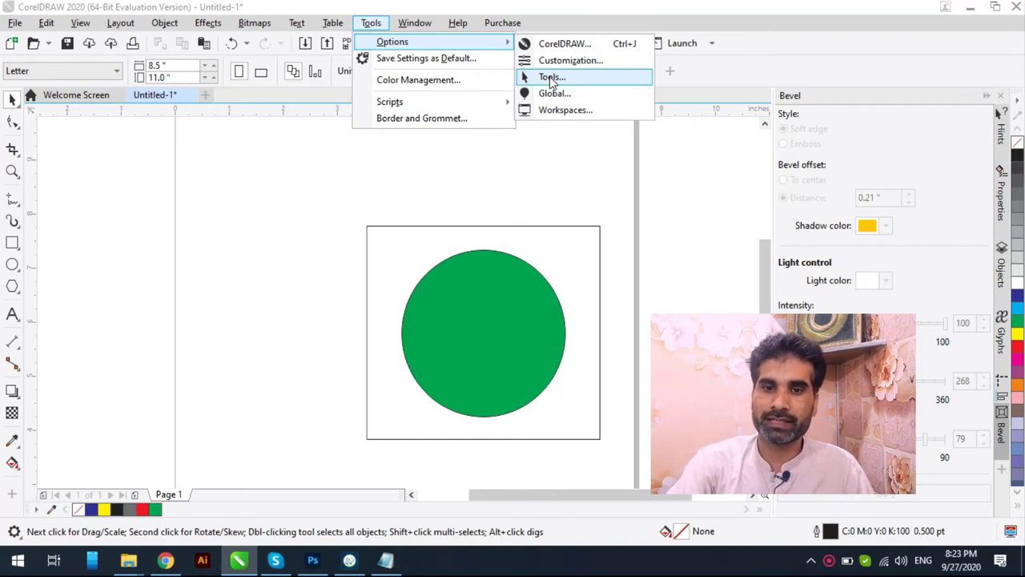
pyautogui.click(551, 78)
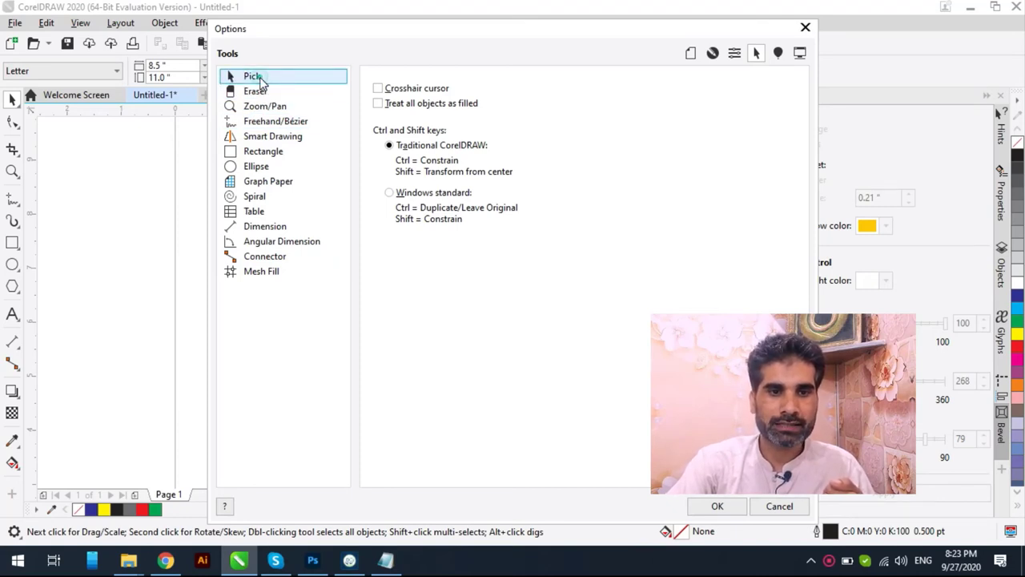
pyautogui.click(277, 256)
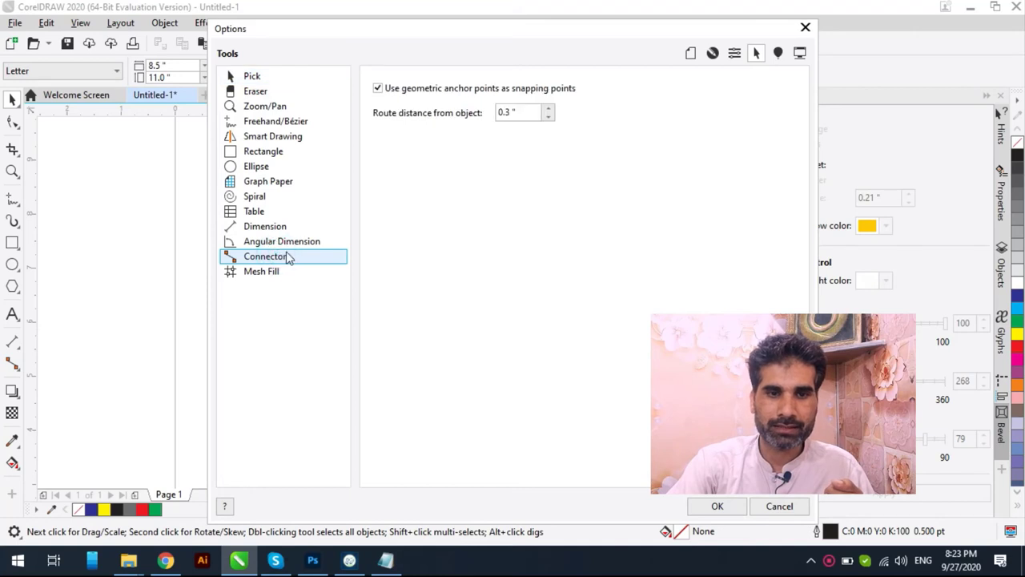
pyautogui.click(251, 76)
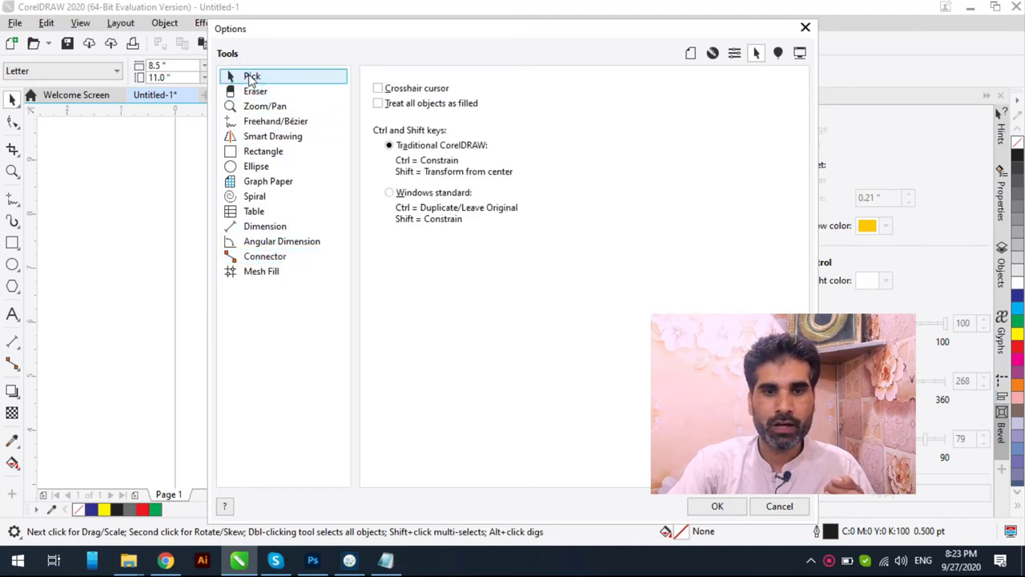
# Step: Toggle Treat all objects as filled off and on in the Pick tool settings, leaving it enabled
pyautogui.click(378, 104)
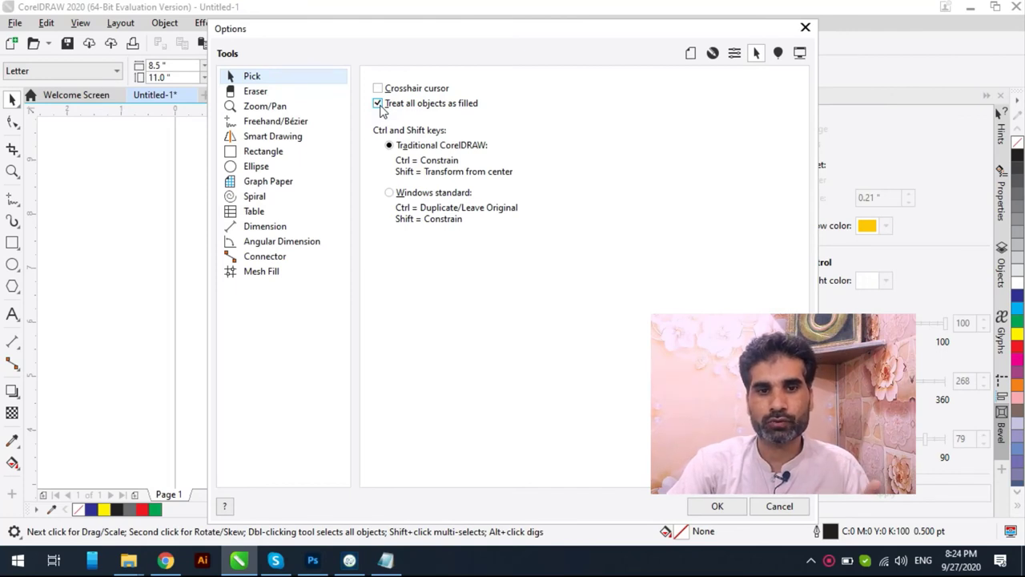
pyautogui.click(381, 108)
pyautogui.click(381, 109)
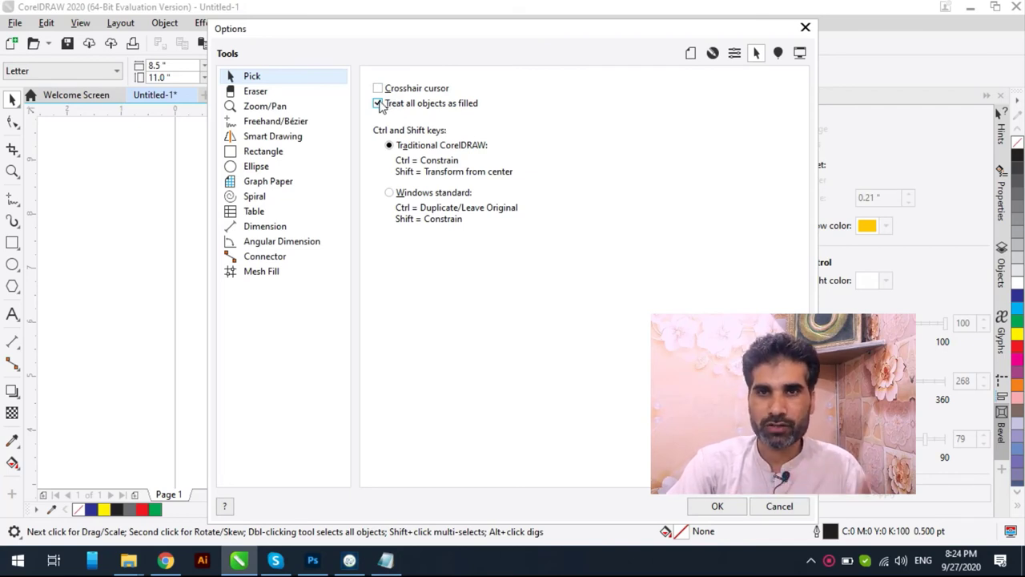
pyautogui.click(379, 106)
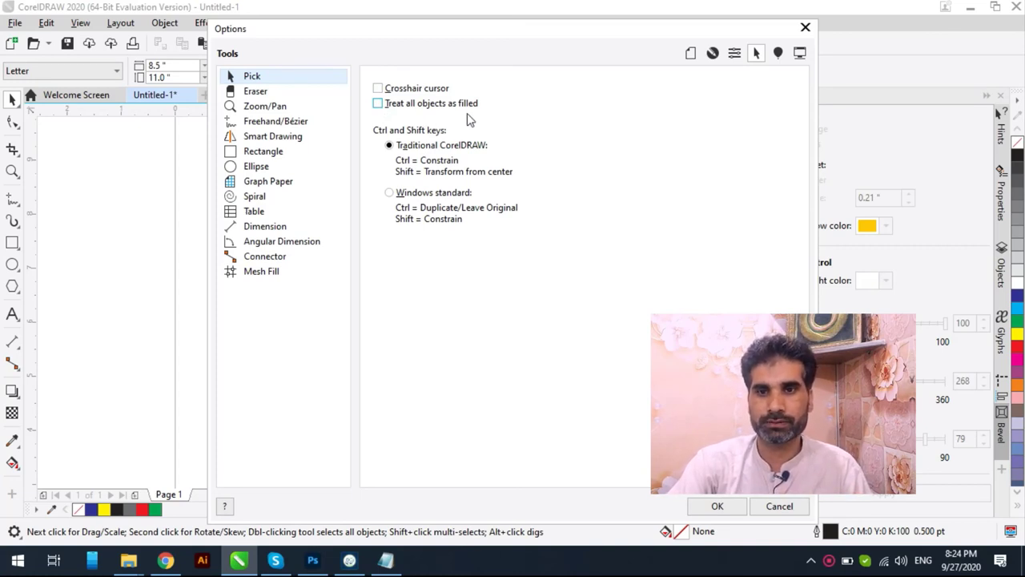
pyautogui.click(427, 108)
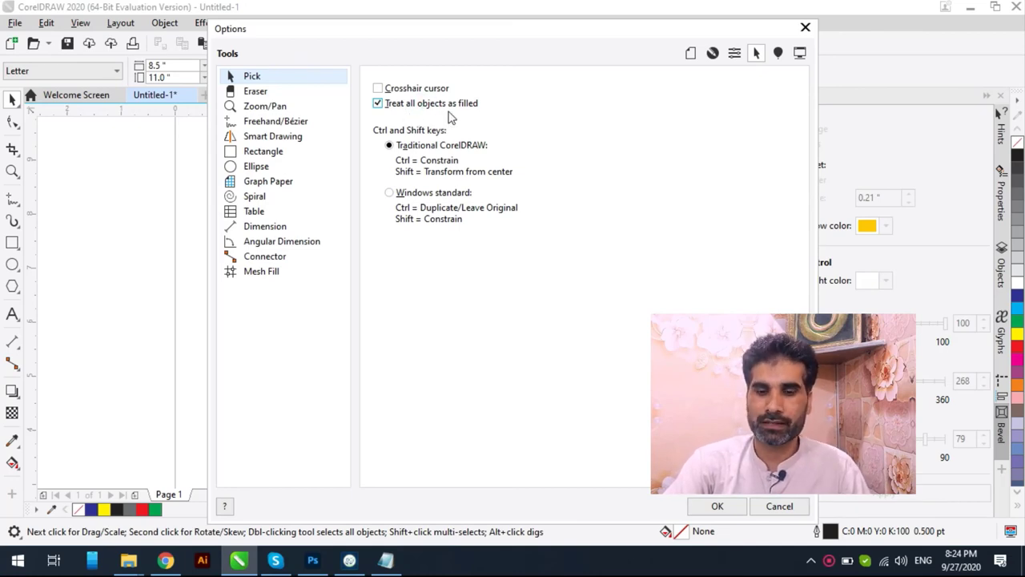